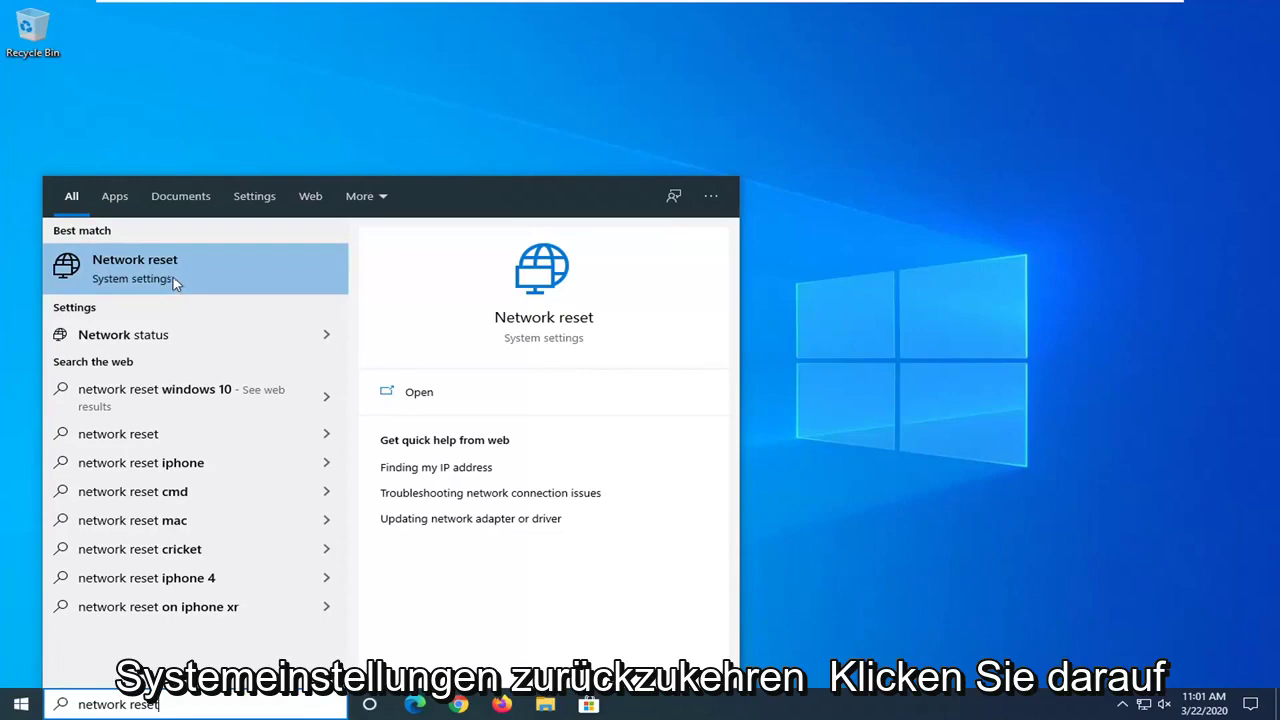
- Run Network reset to reset all network adapters, confirm Yes, and dismiss the 5-minute shutdown notice
click(172, 281)
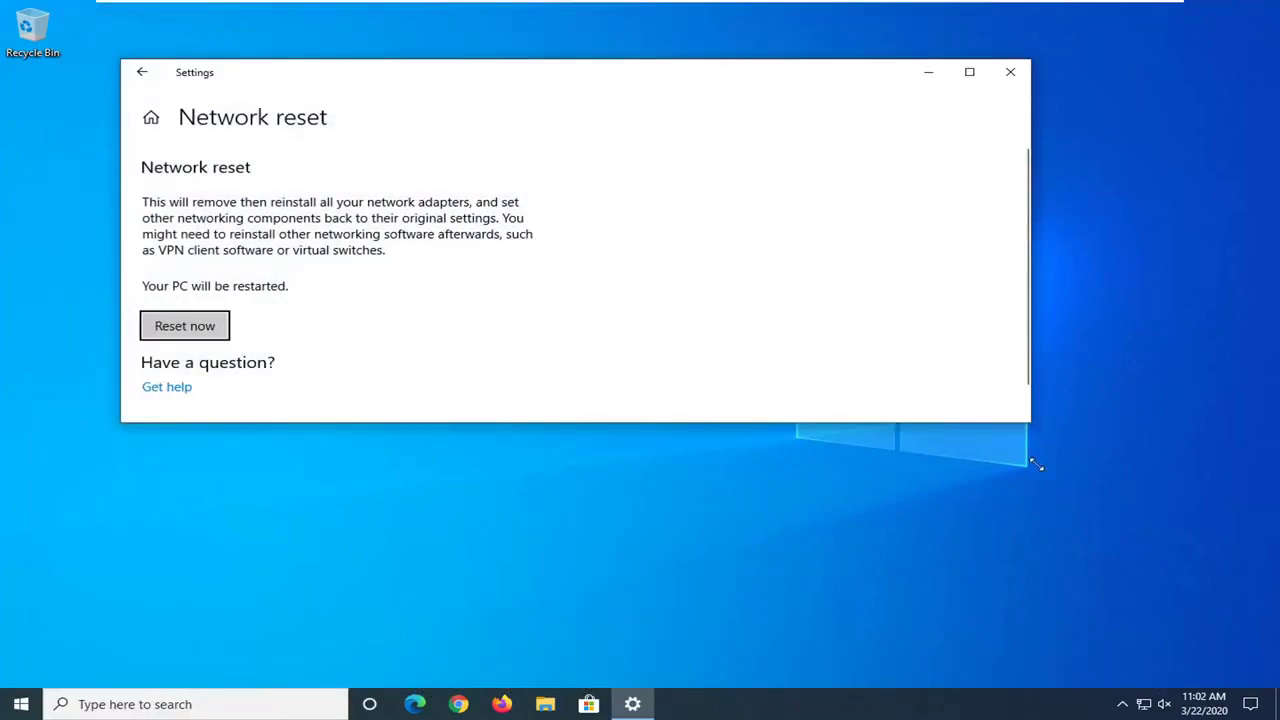
drag(1037, 465, 1035, 635)
drag(524, 85, 575, 68)
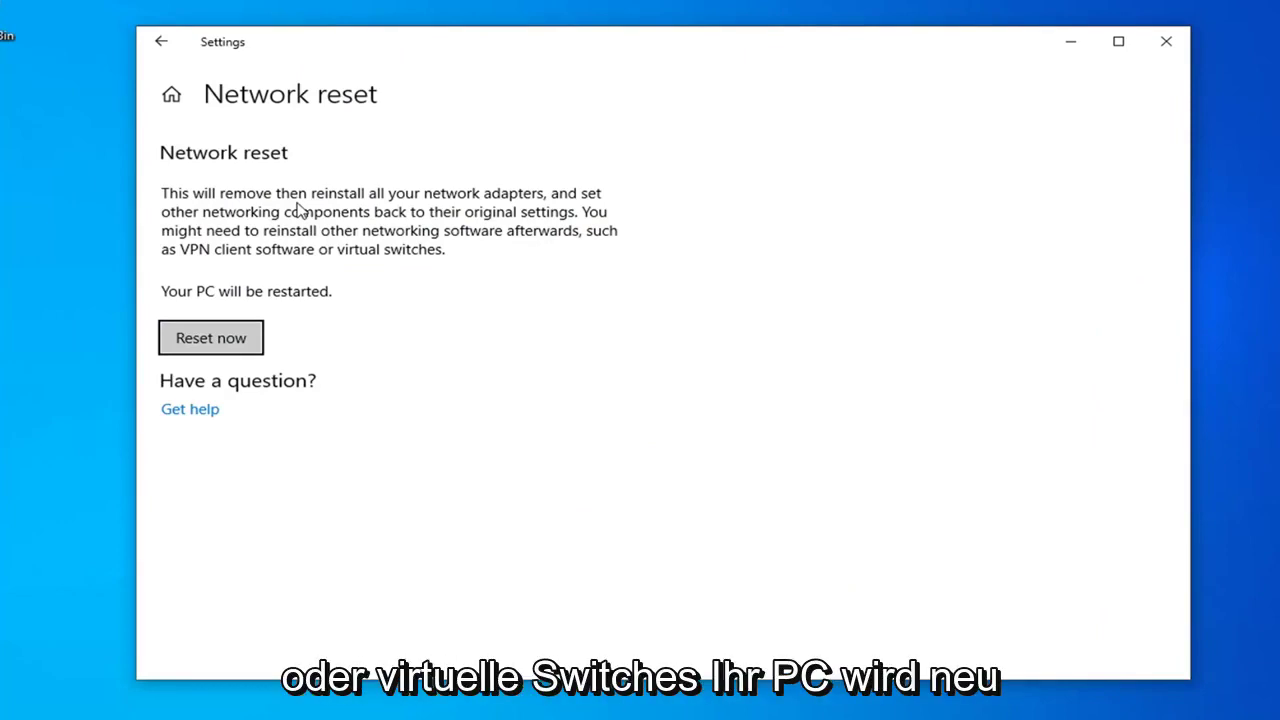
click(241, 340)
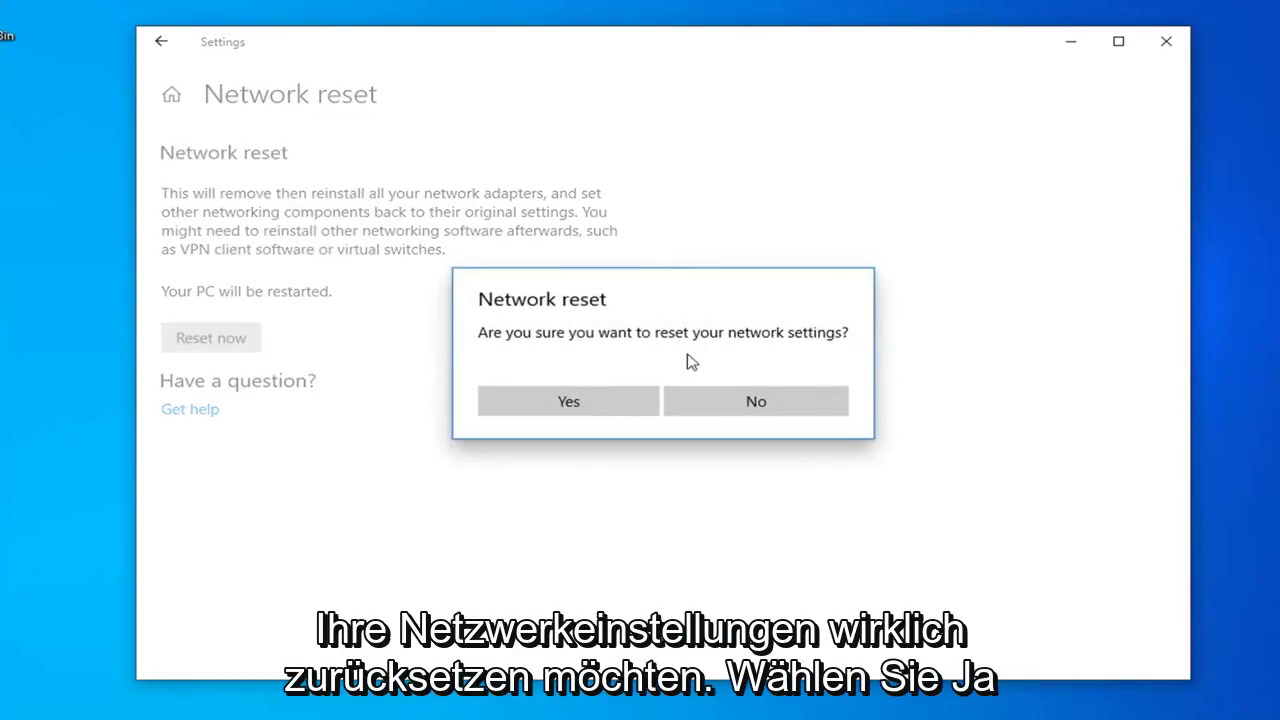
click(585, 410)
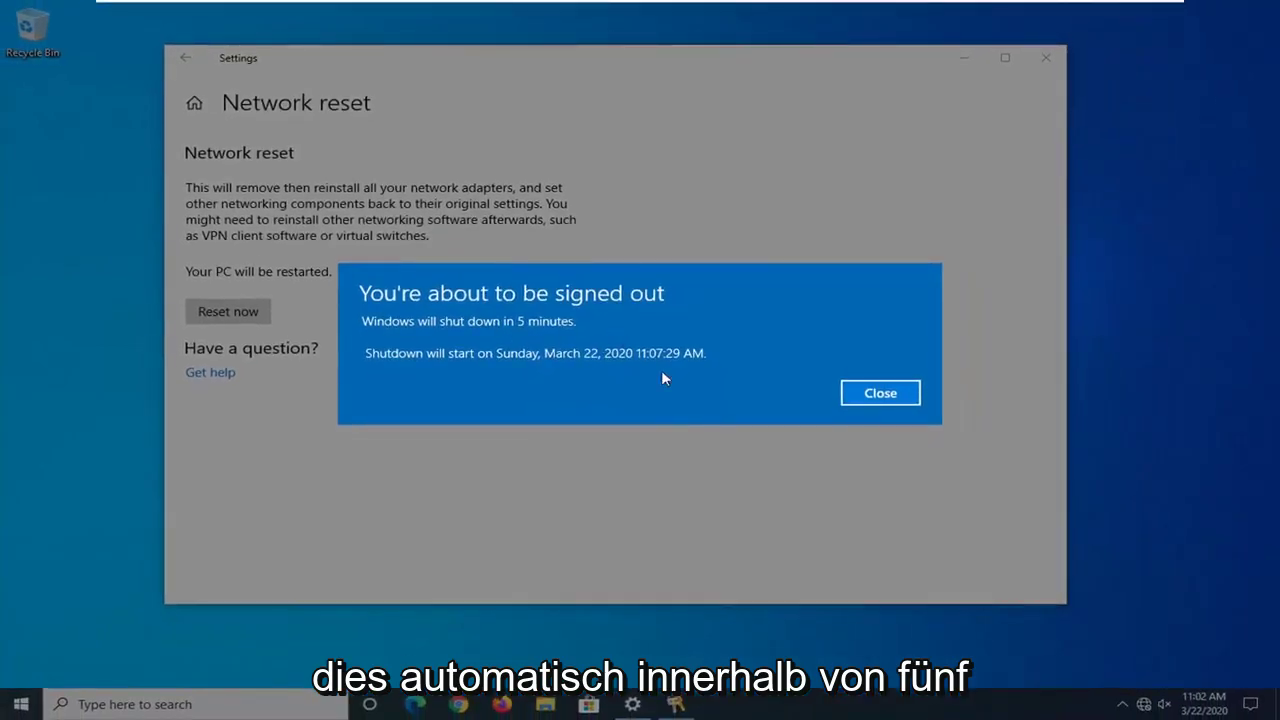
click(914, 407)
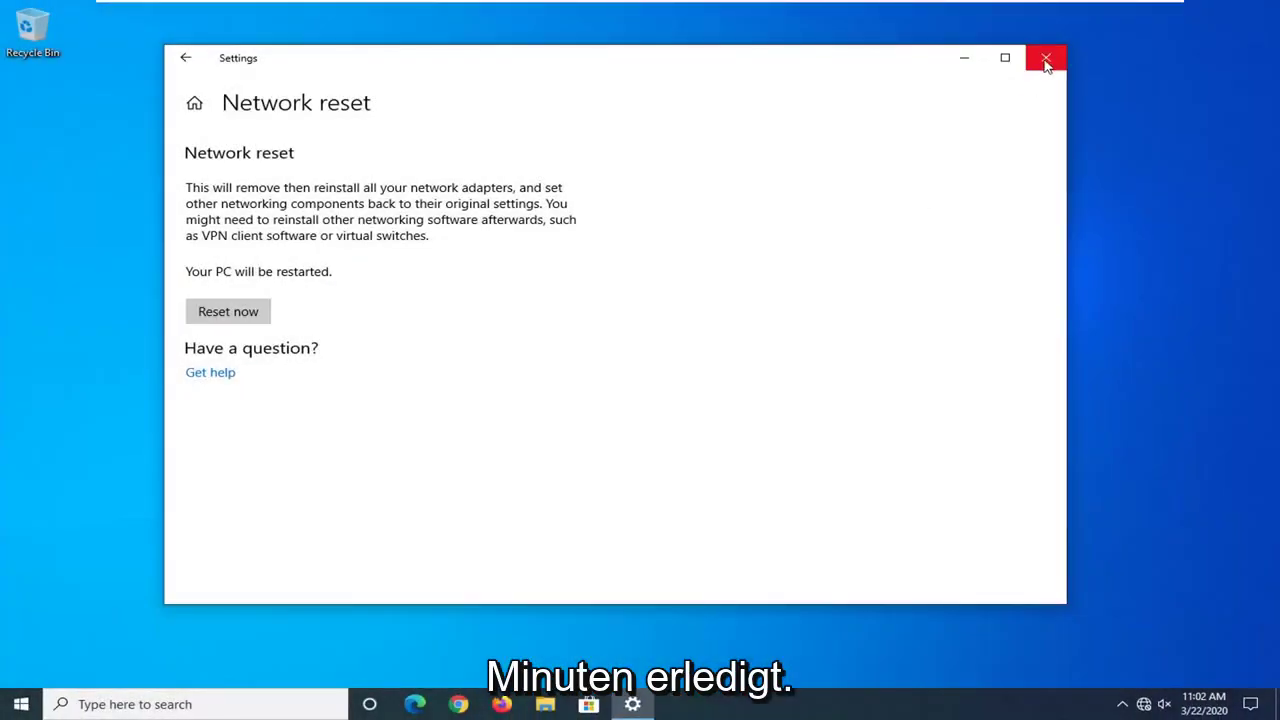
click(1046, 57)
- Restart the PC from the Start menu's power options, then wake the lock screen
click(20, 704)
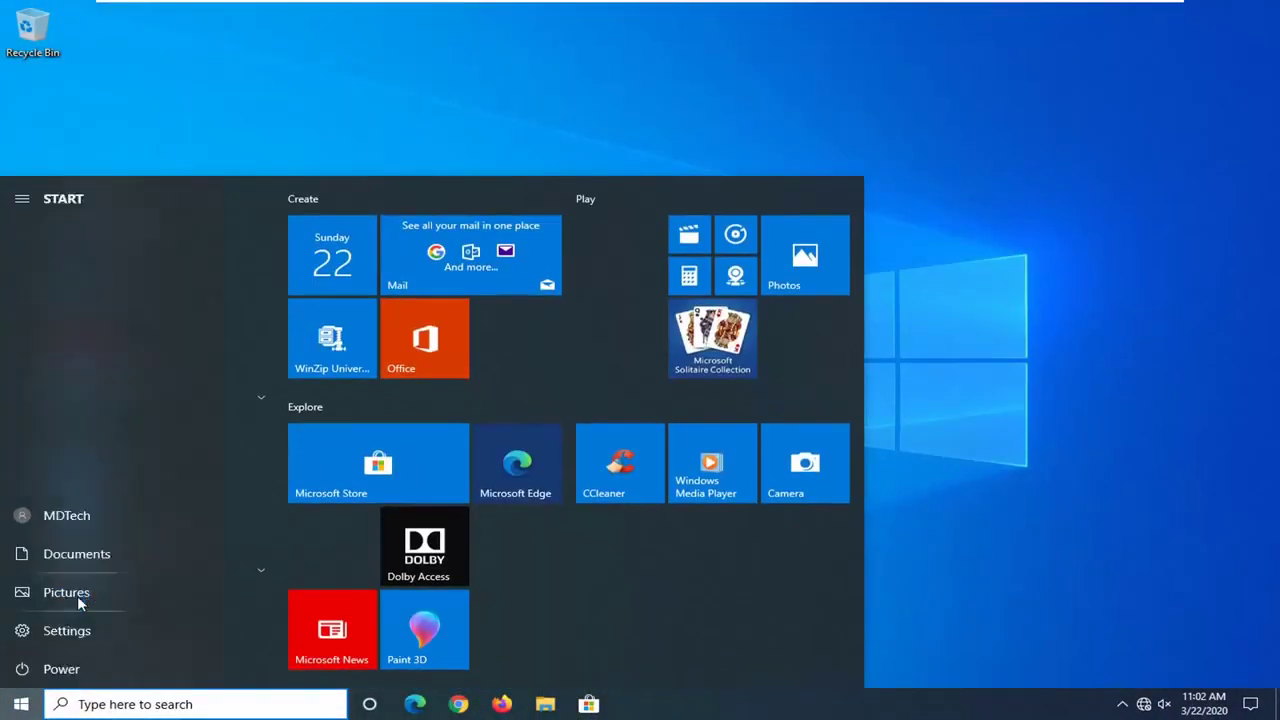
click(21, 669)
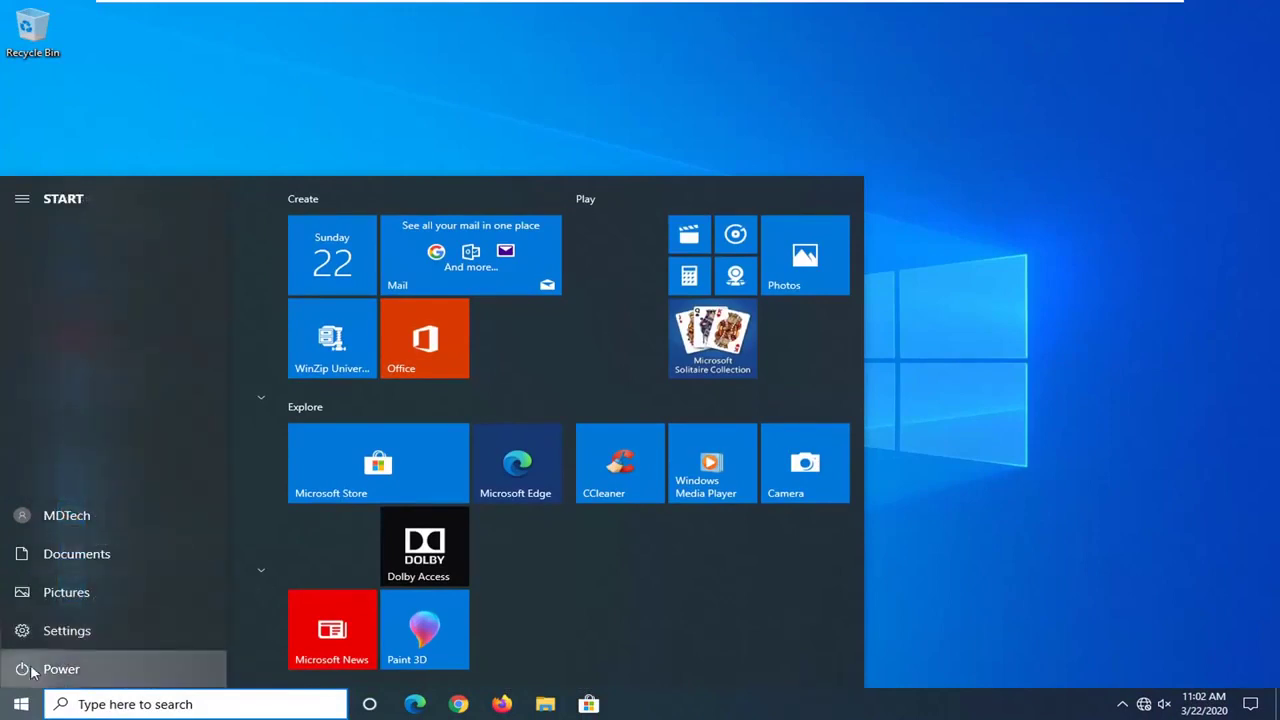
click(67, 631)
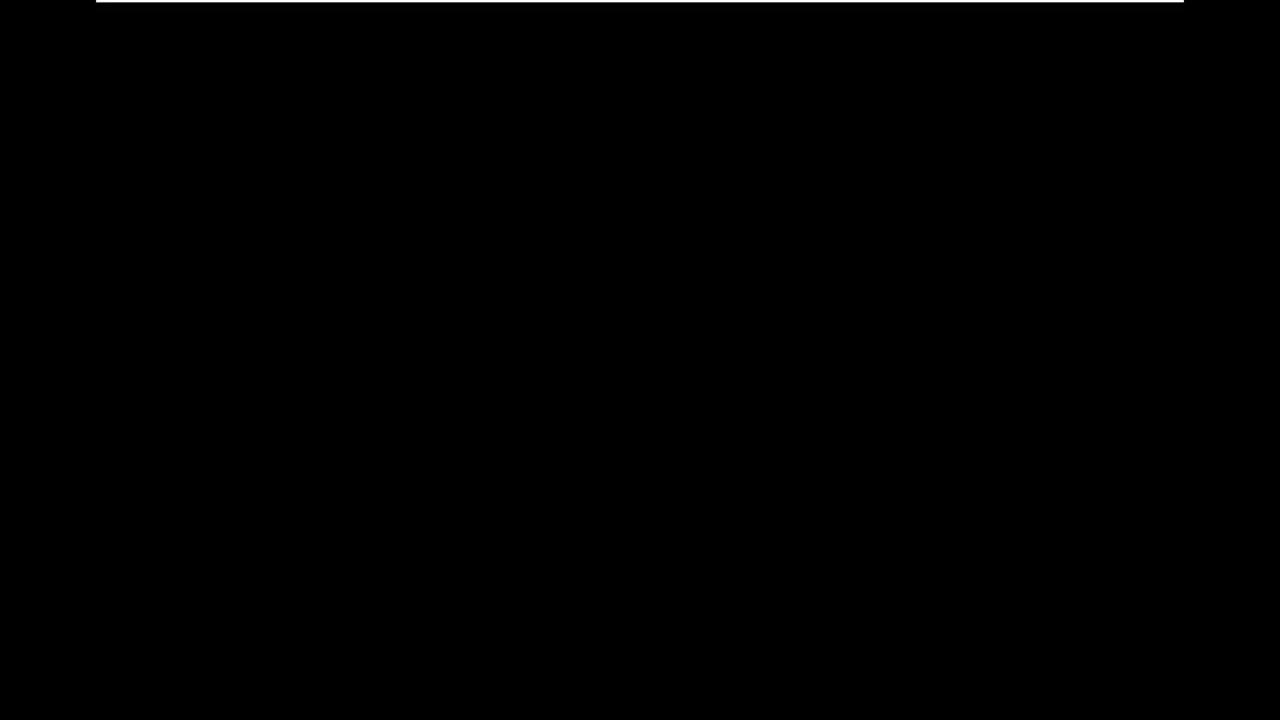
key(Return)
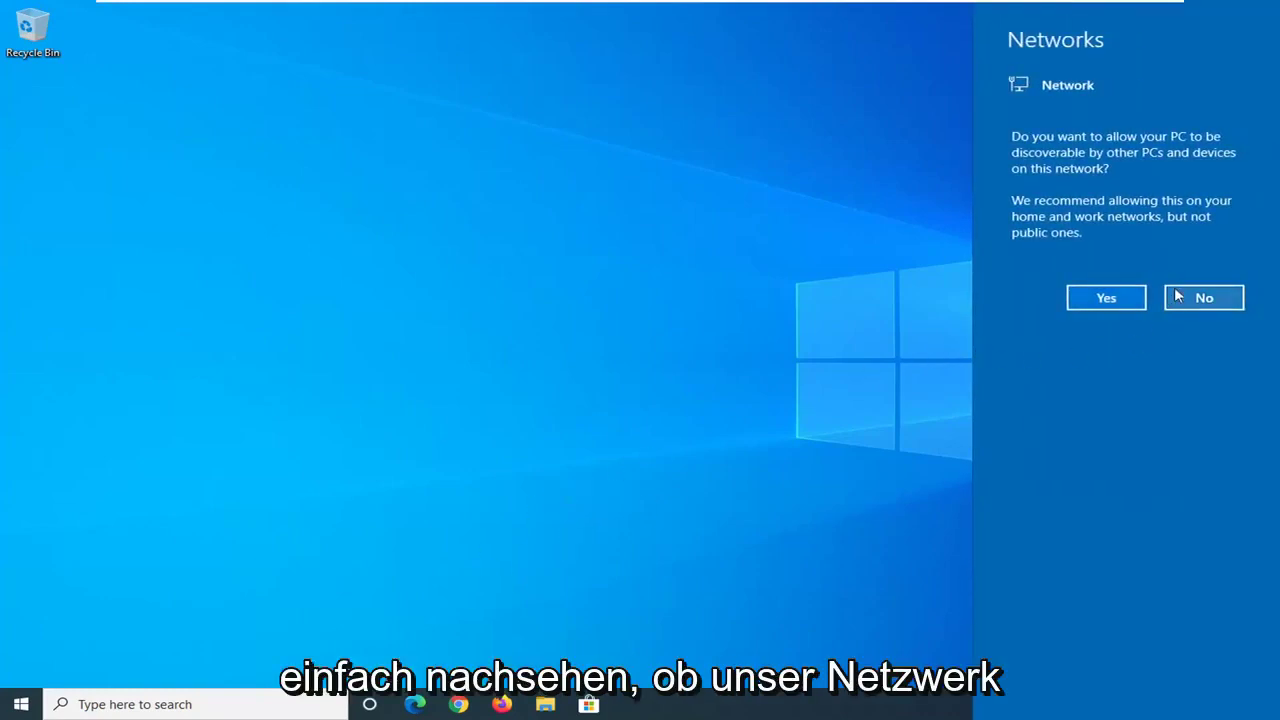
- Answer No on the Networks prompt so the PC stays hidden from other devices
click(1185, 300)
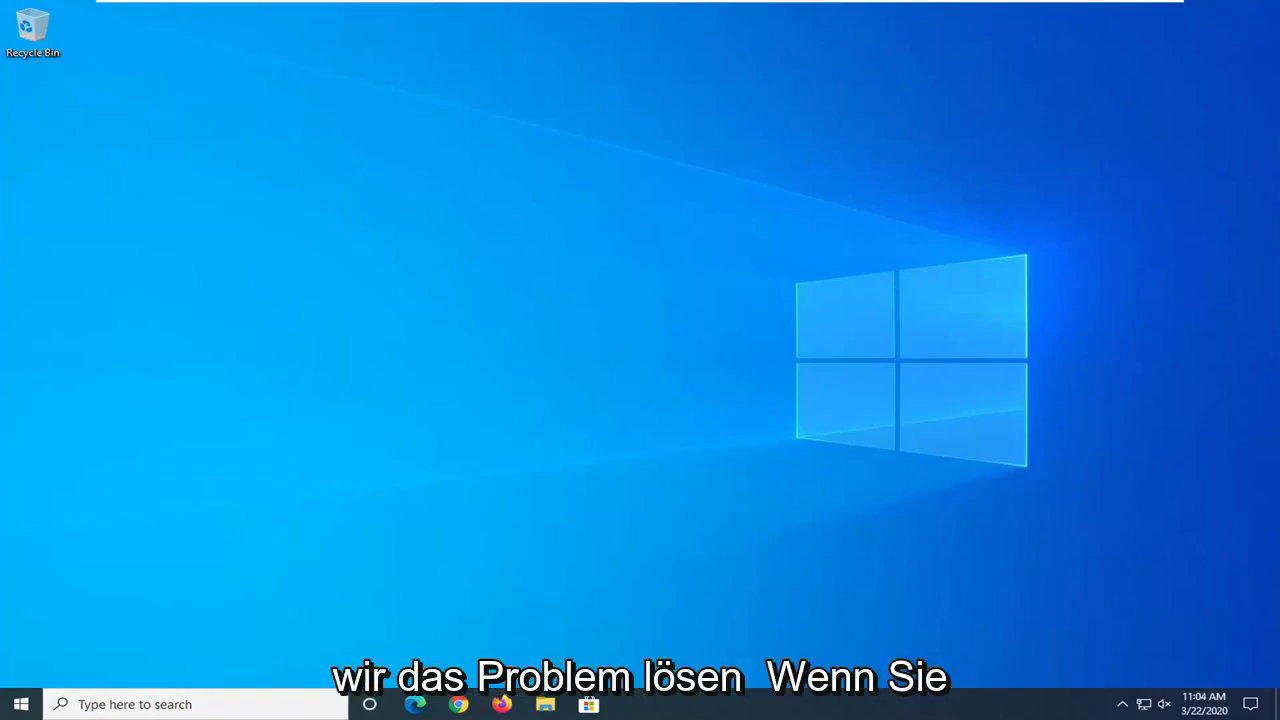
- Launch Command Prompt as administrator from a 'cmd' Start search, approving User Account Control
click(18, 708)
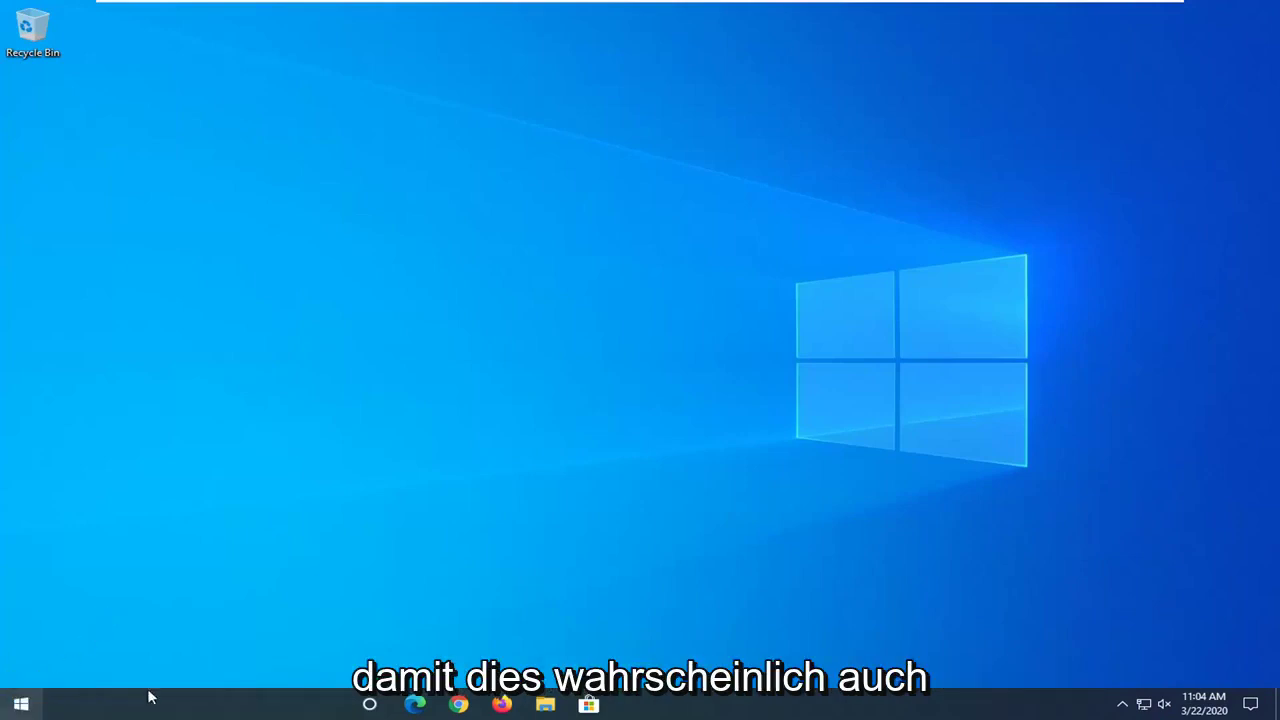
text(cmd)
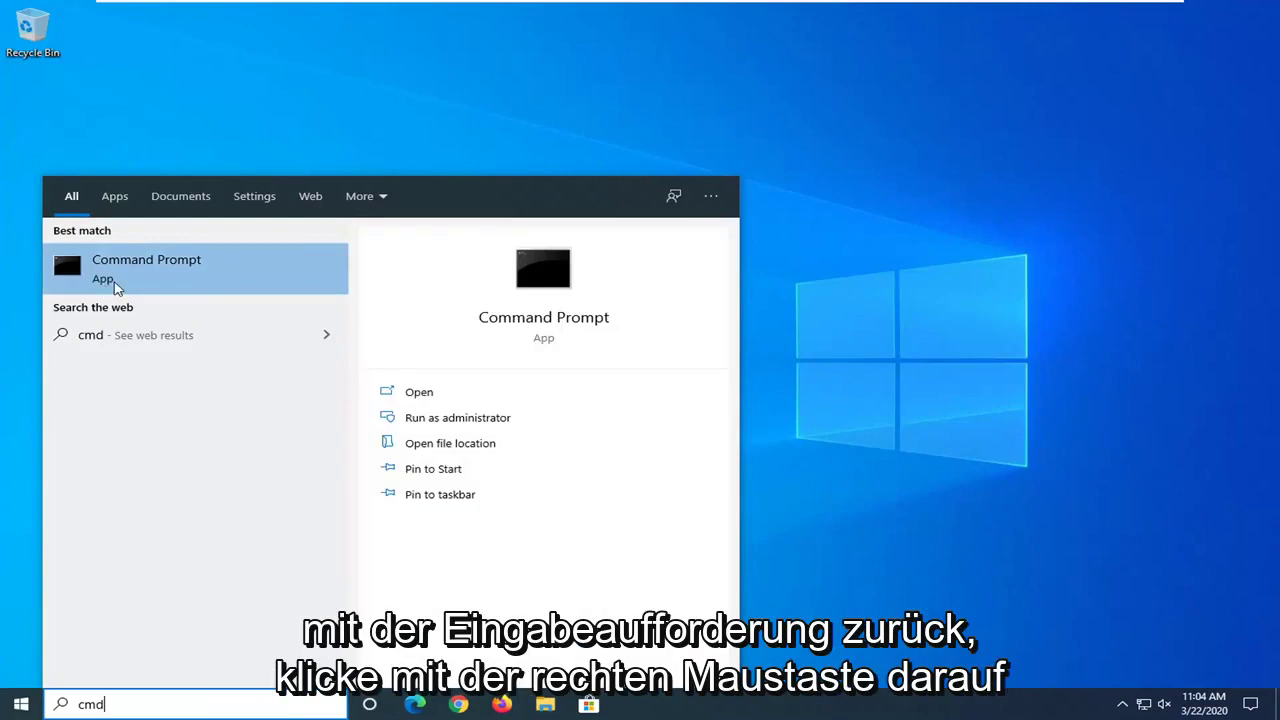
right_click(137, 281)
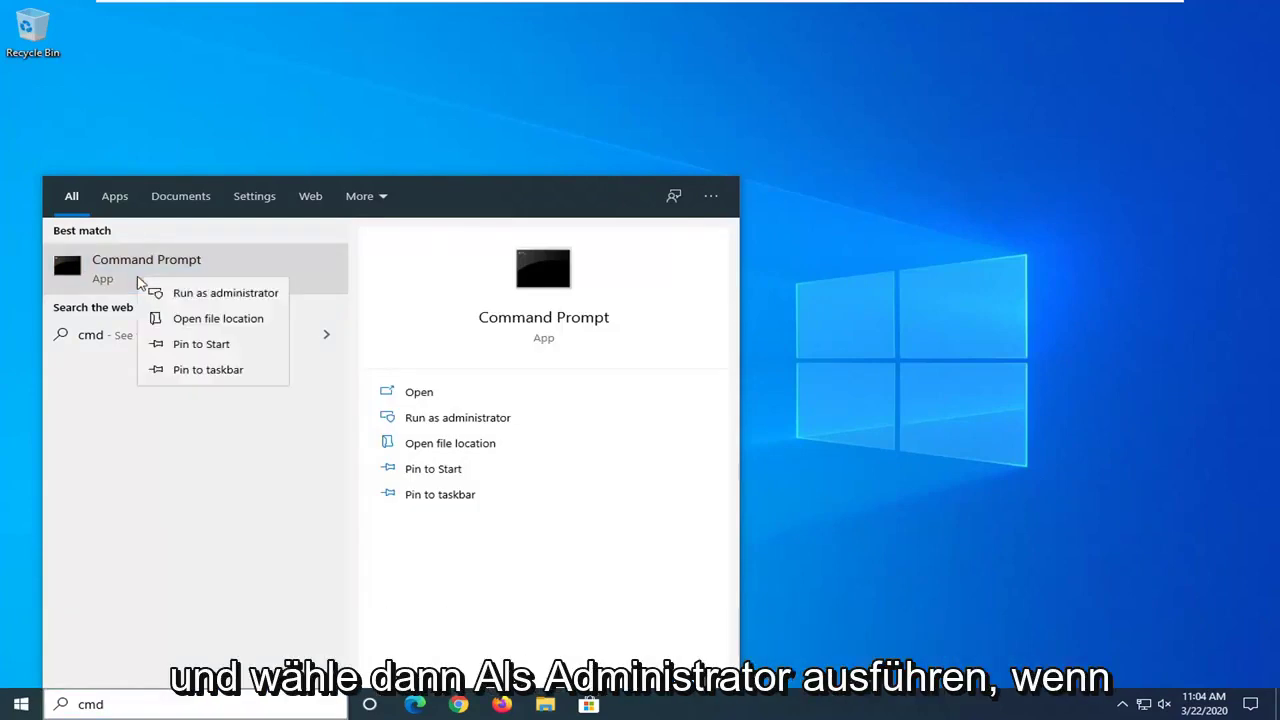
click(186, 293)
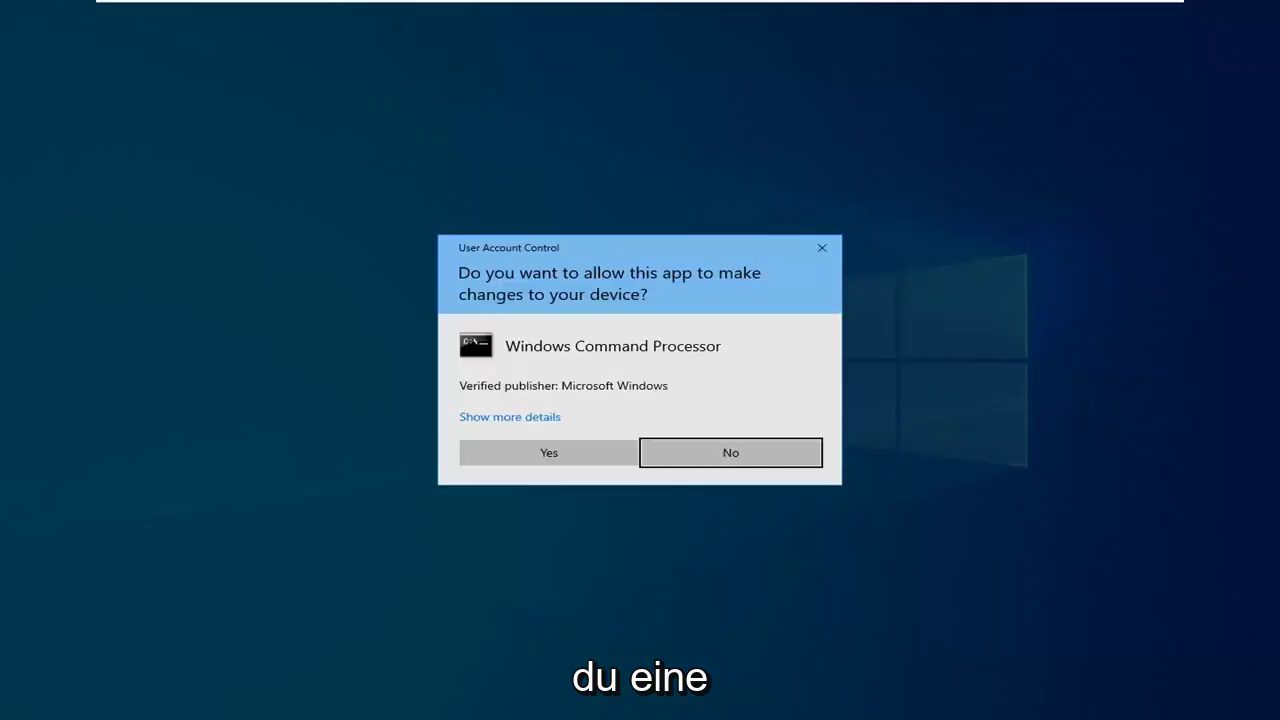
click(568, 455)
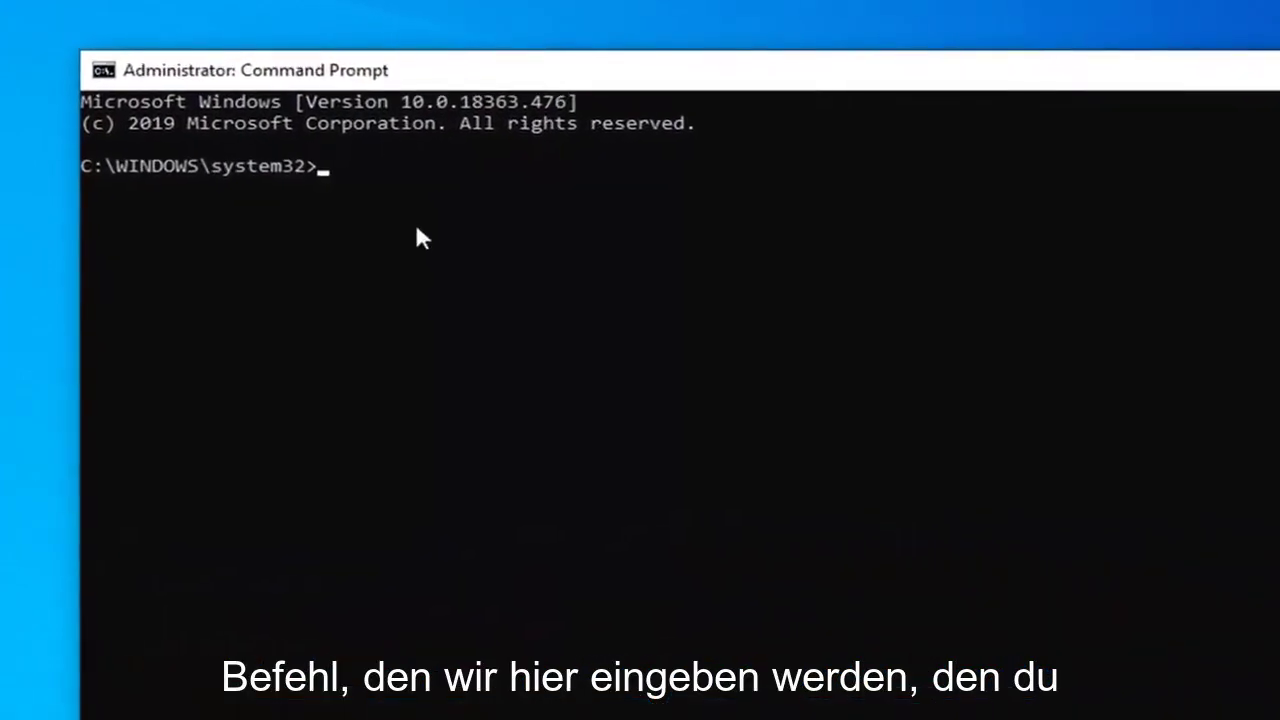
- Run 'netsh winsock reset catalog' and 'netsh int ipv4 reset reset.log' in the admin prompt
text(netsh)
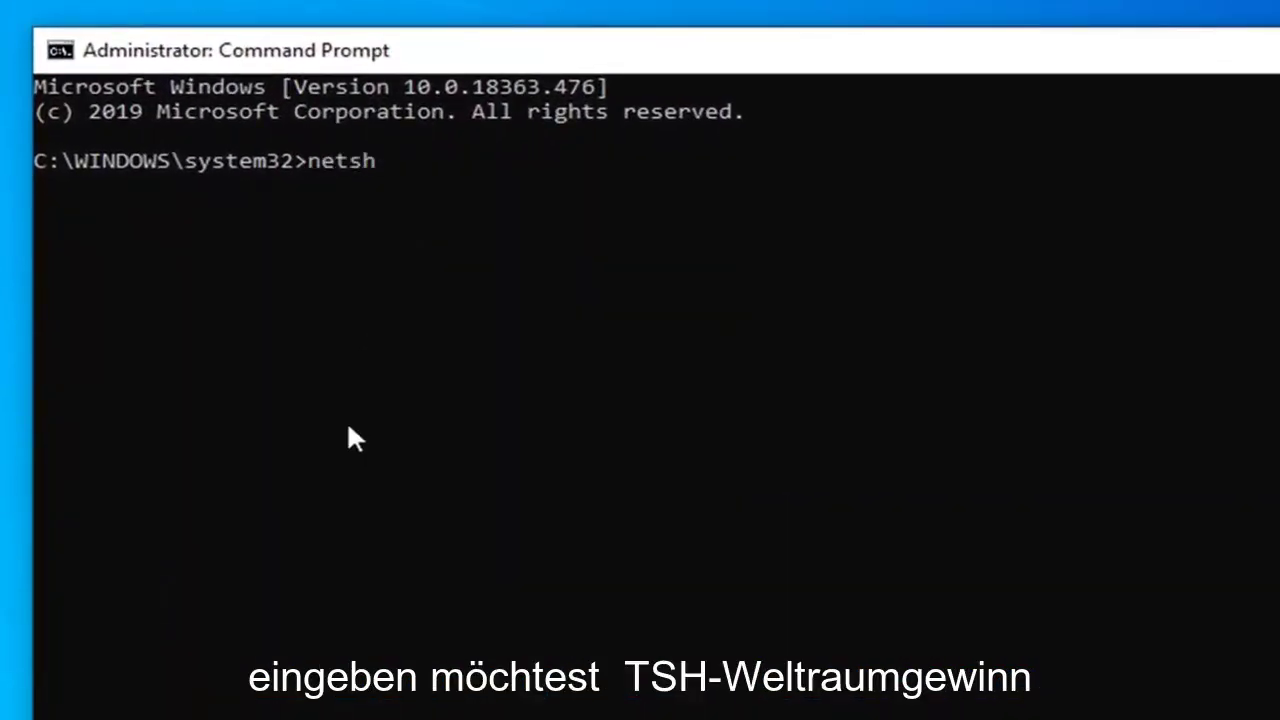
text( win)
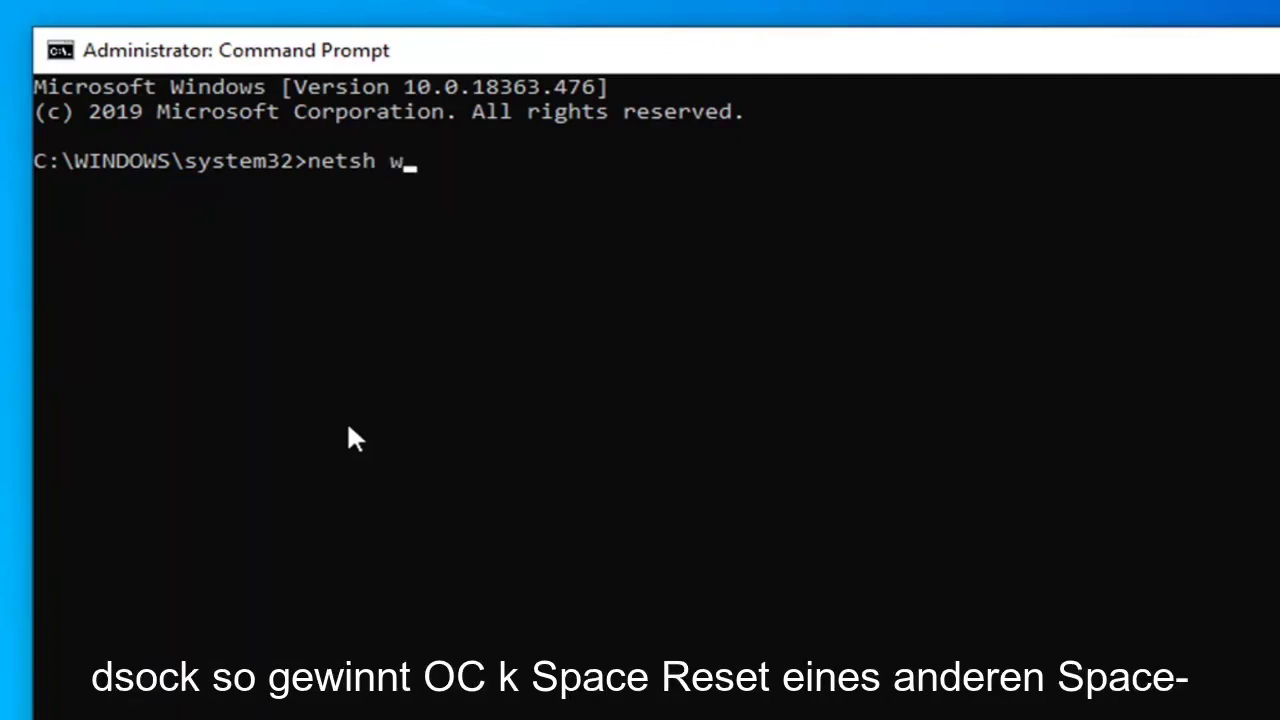
text(sock)
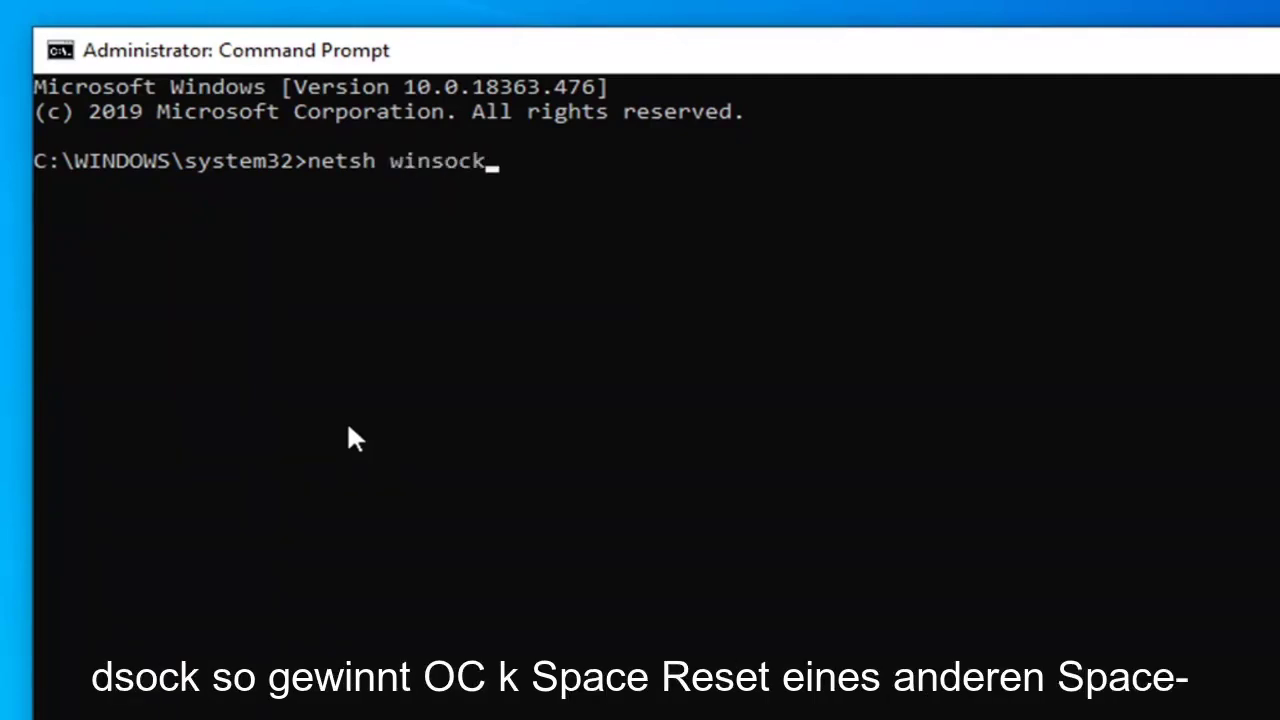
text( reset catalog)
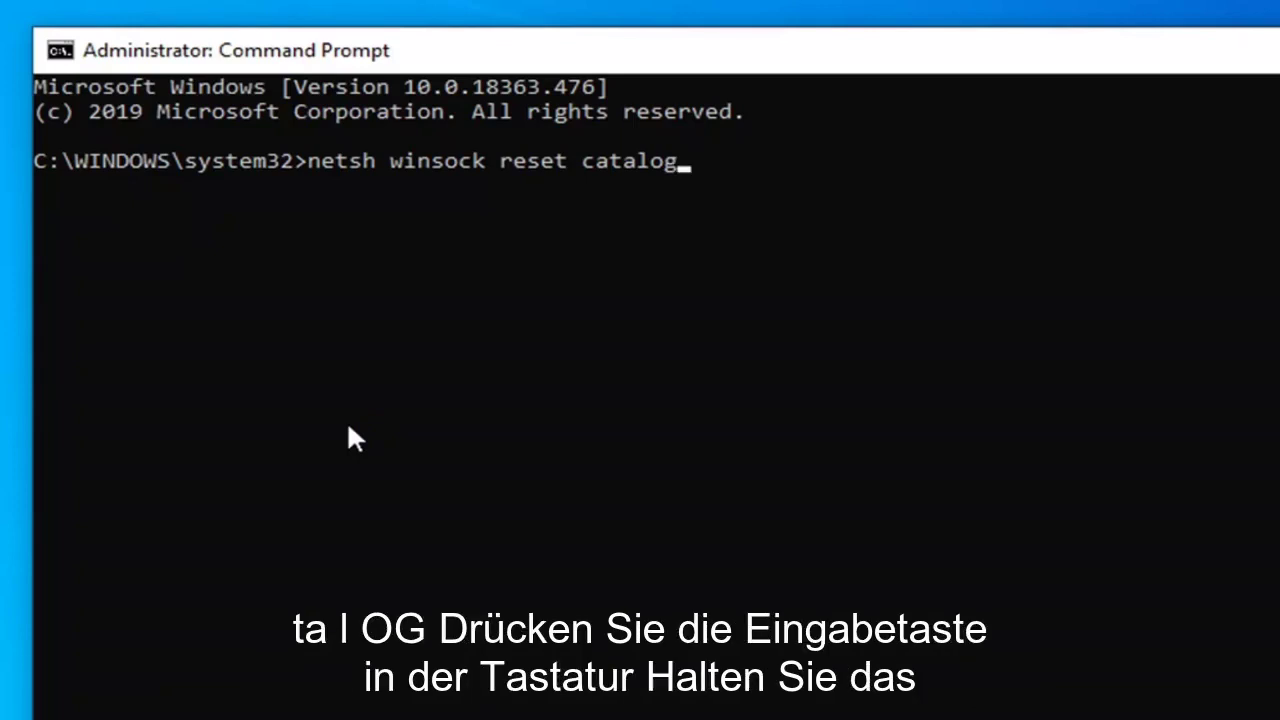
key(Return)
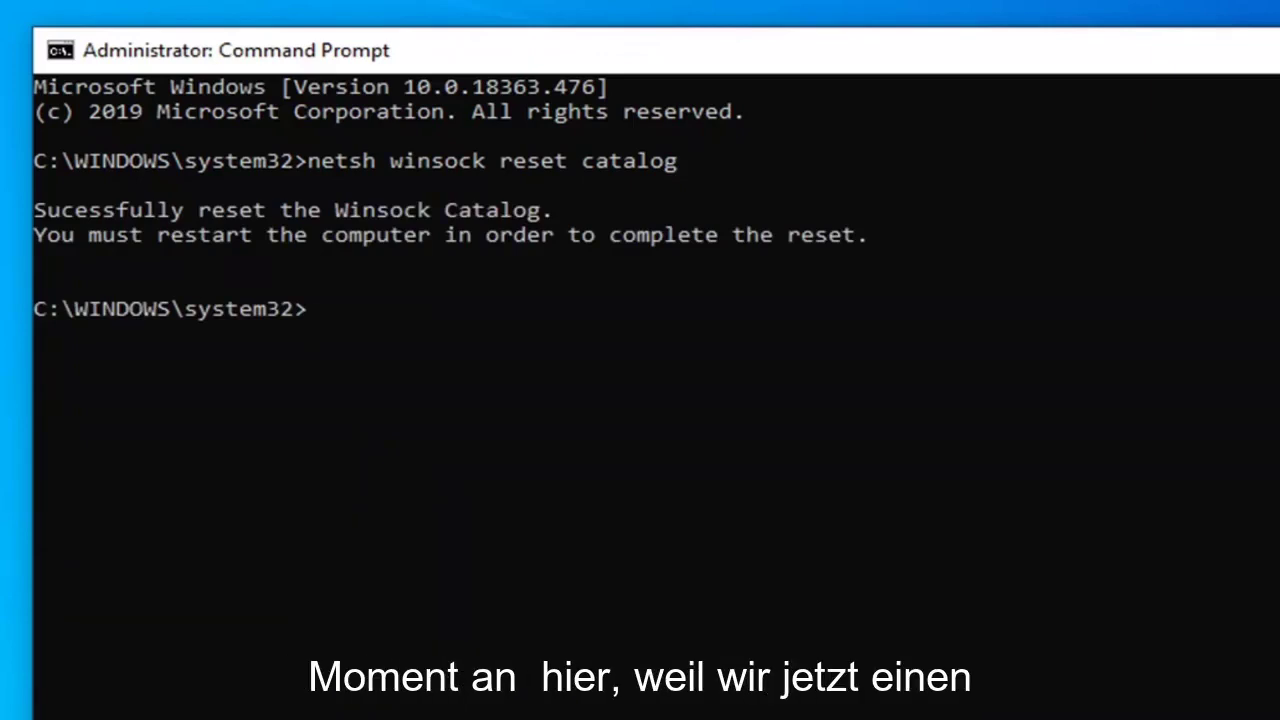
text(net)
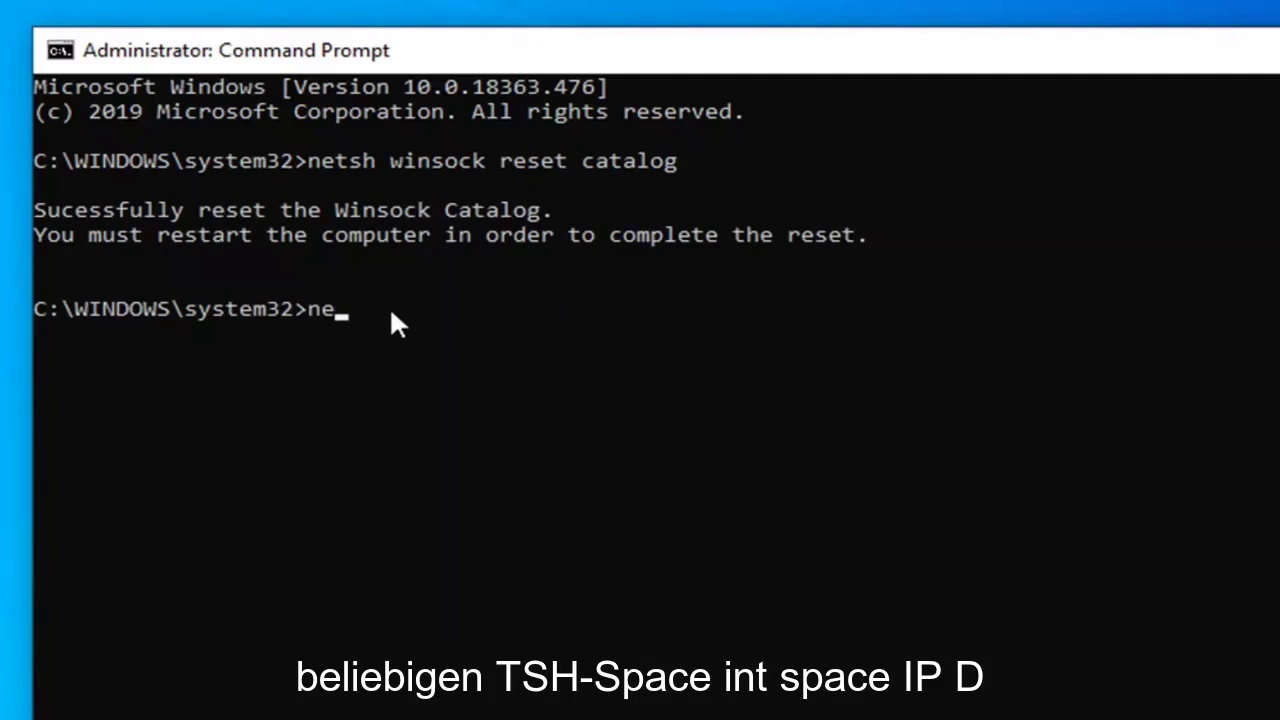
text(sh int ip)
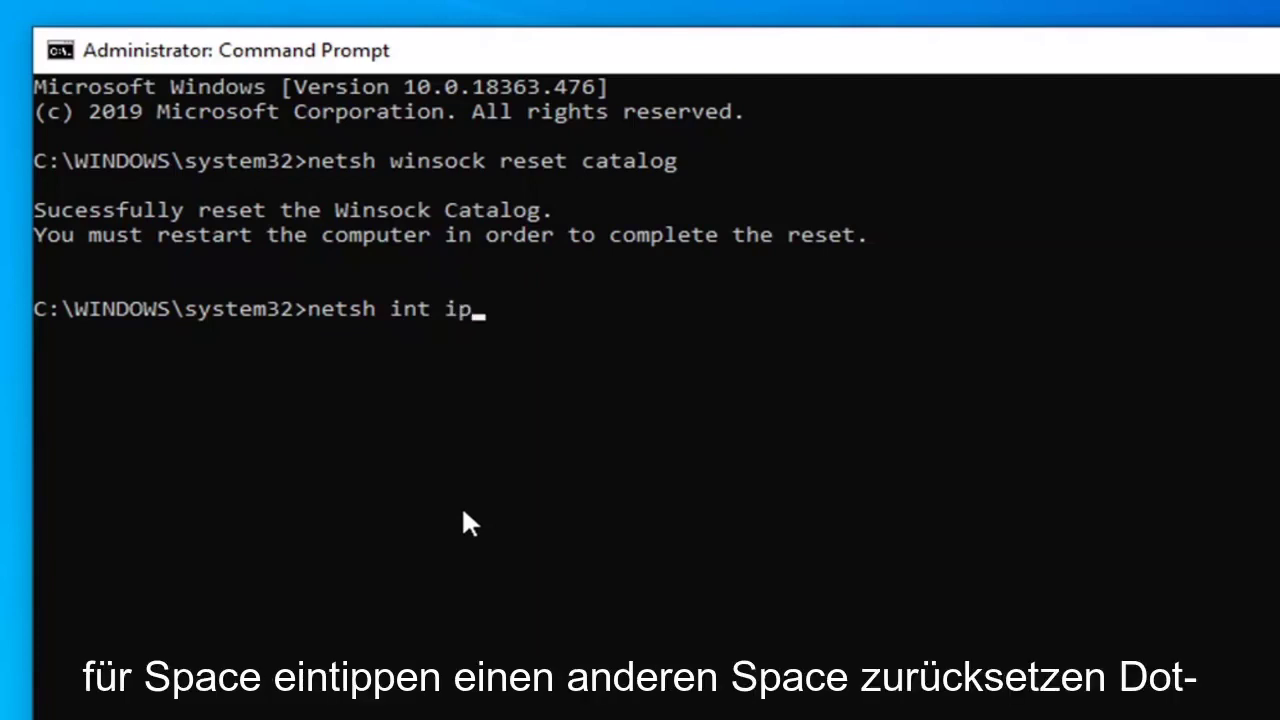
text(v4 res)
text(et)
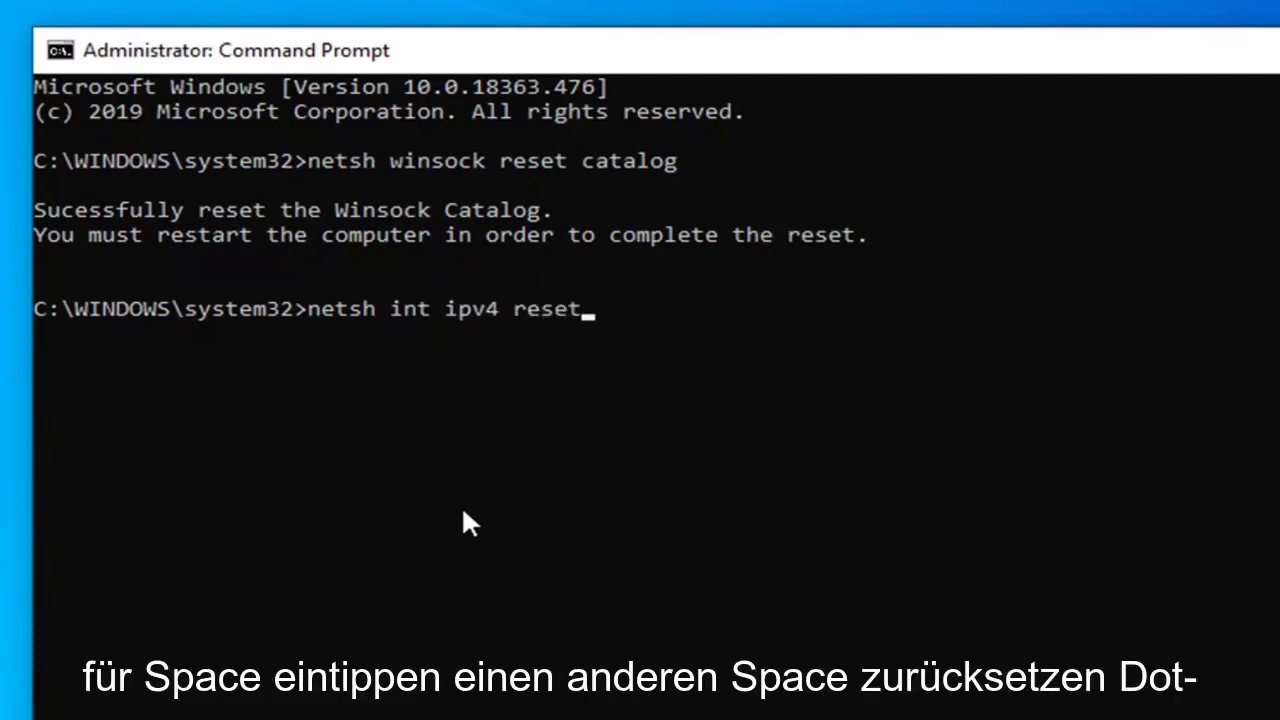
text( reset.log)
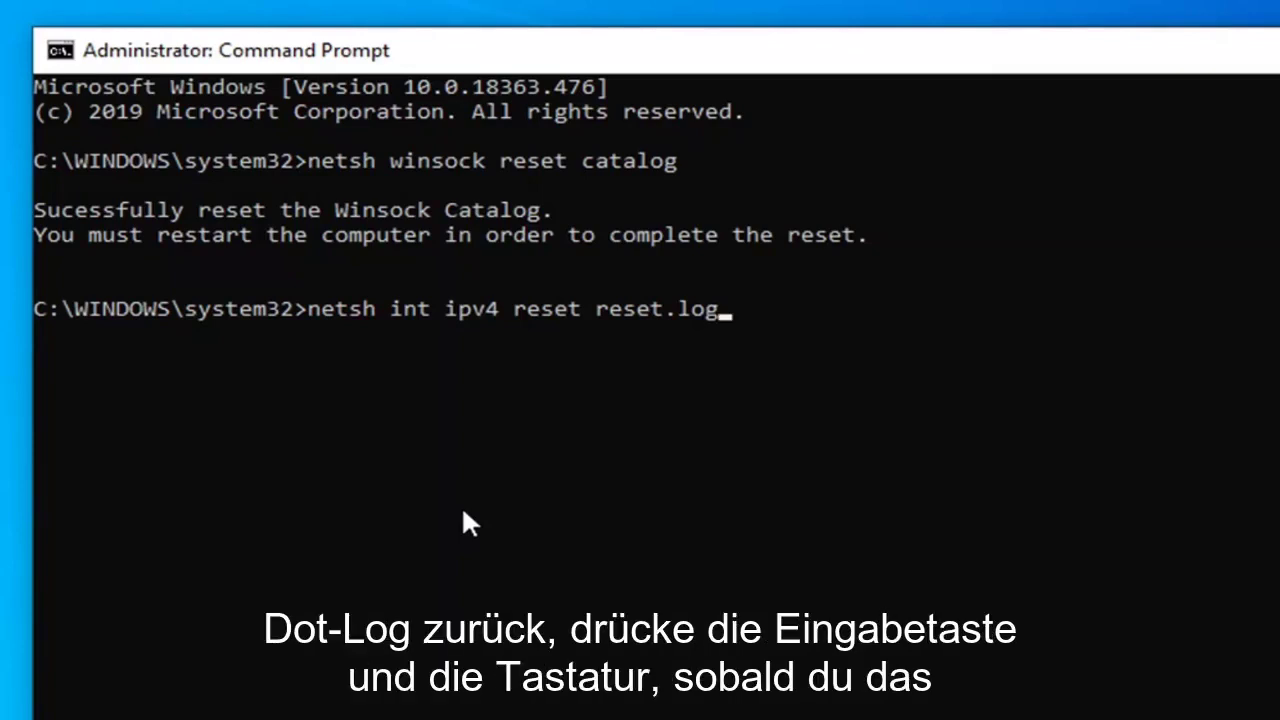
key(Return)
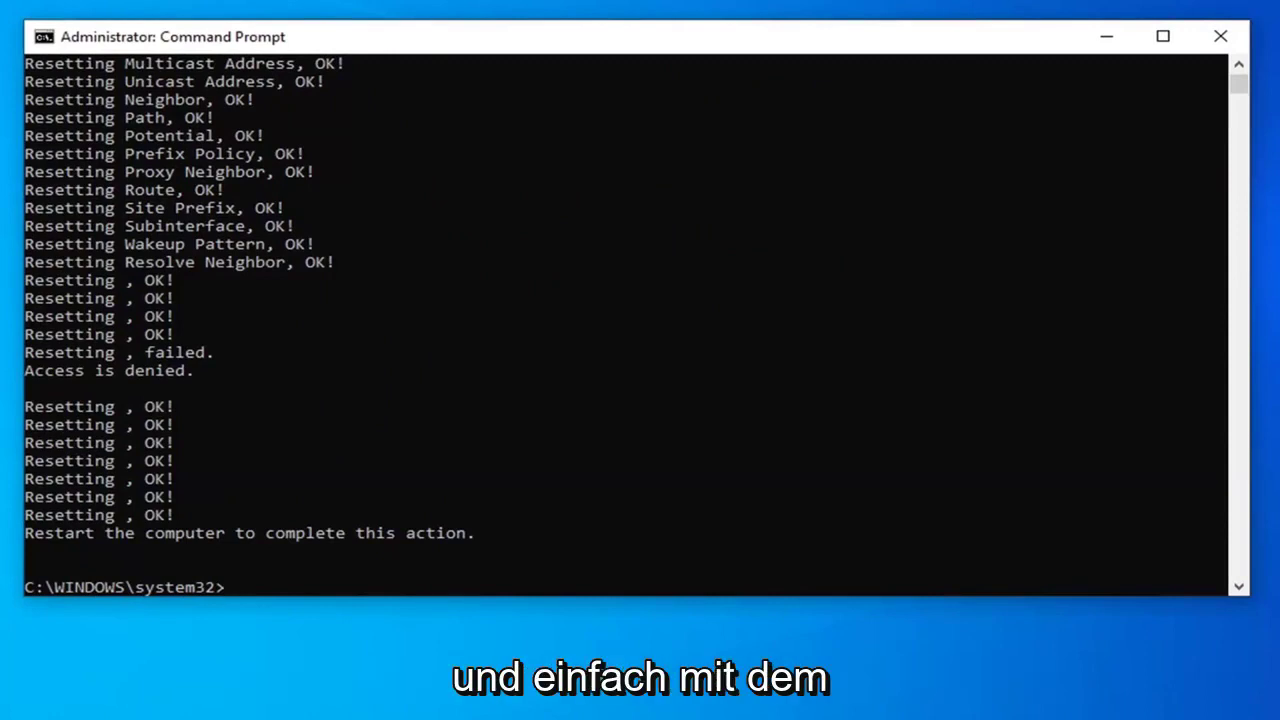
- Close Command Prompt and bring up the Start menu
click(1220, 38)
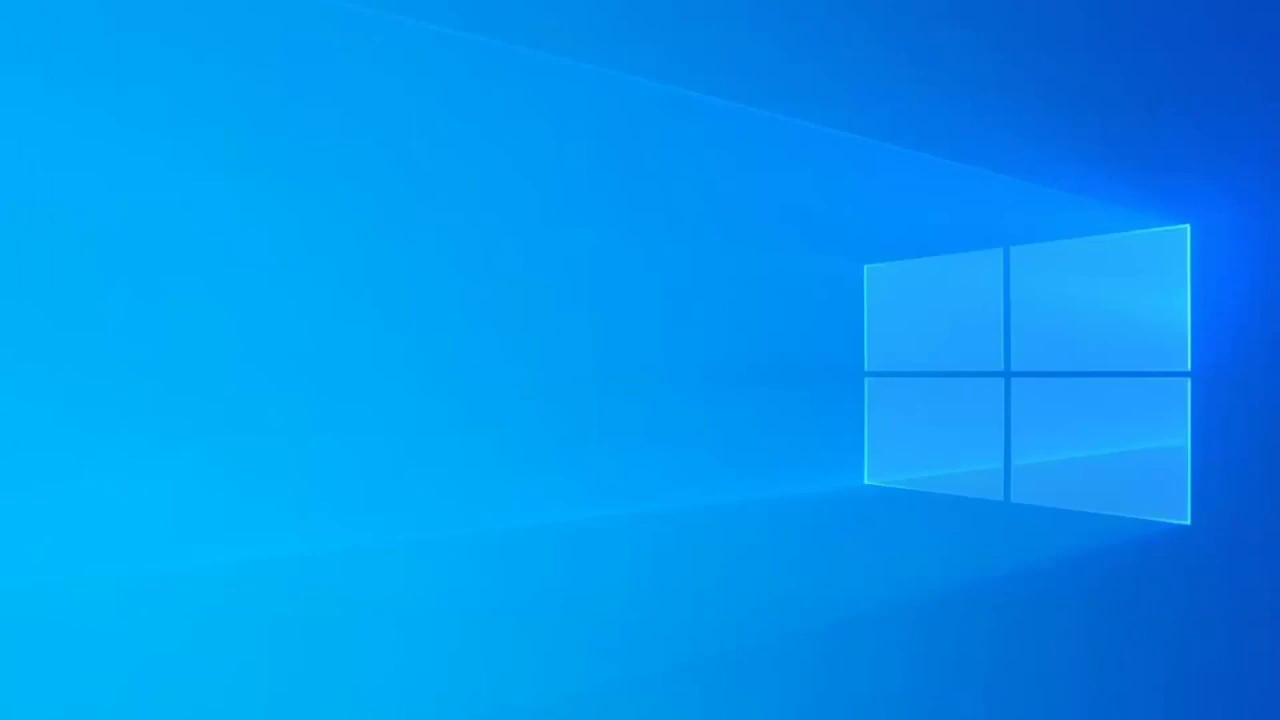
key(super)
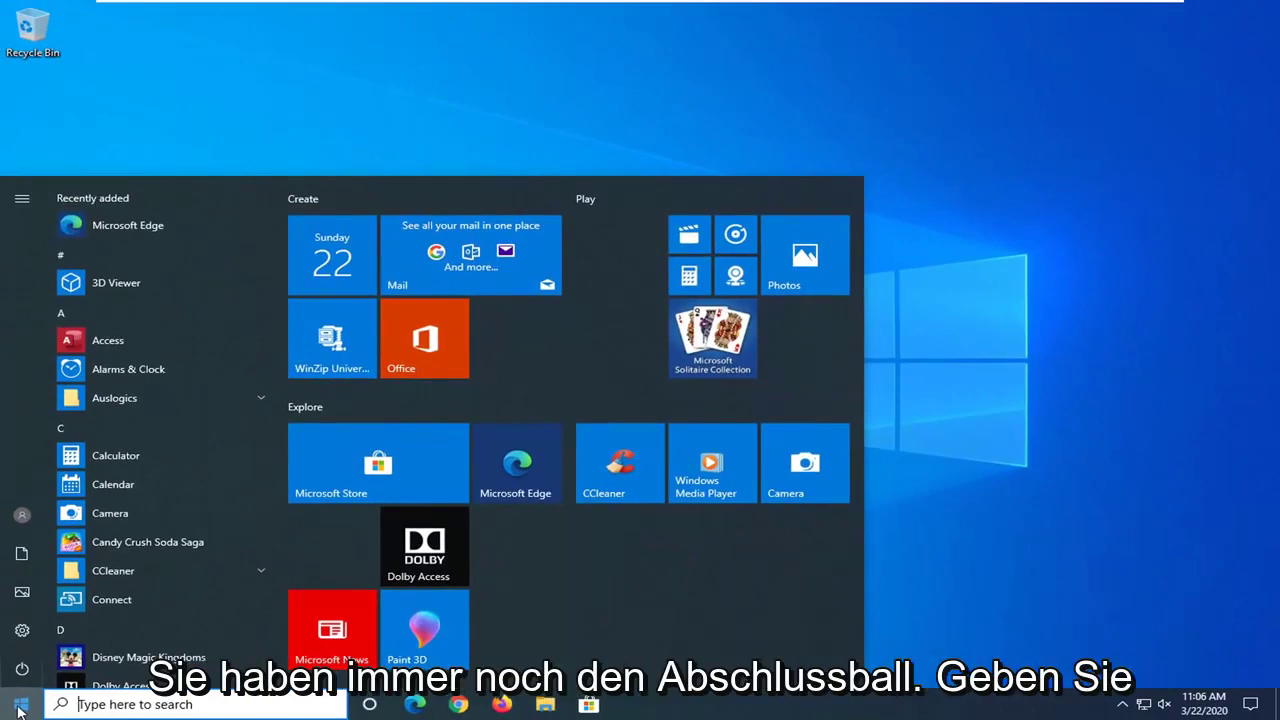
- Open Device Manager via a 'device manager' search and expand Network adapters
text(device manager)
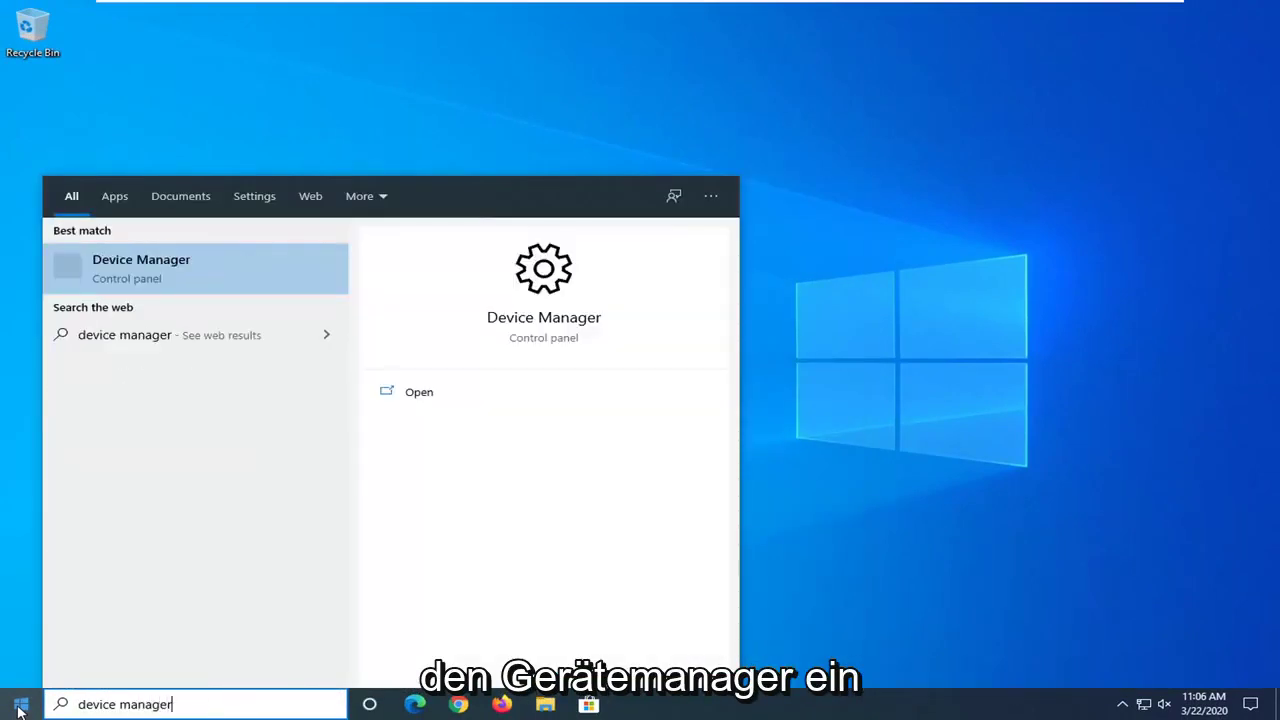
click(155, 277)
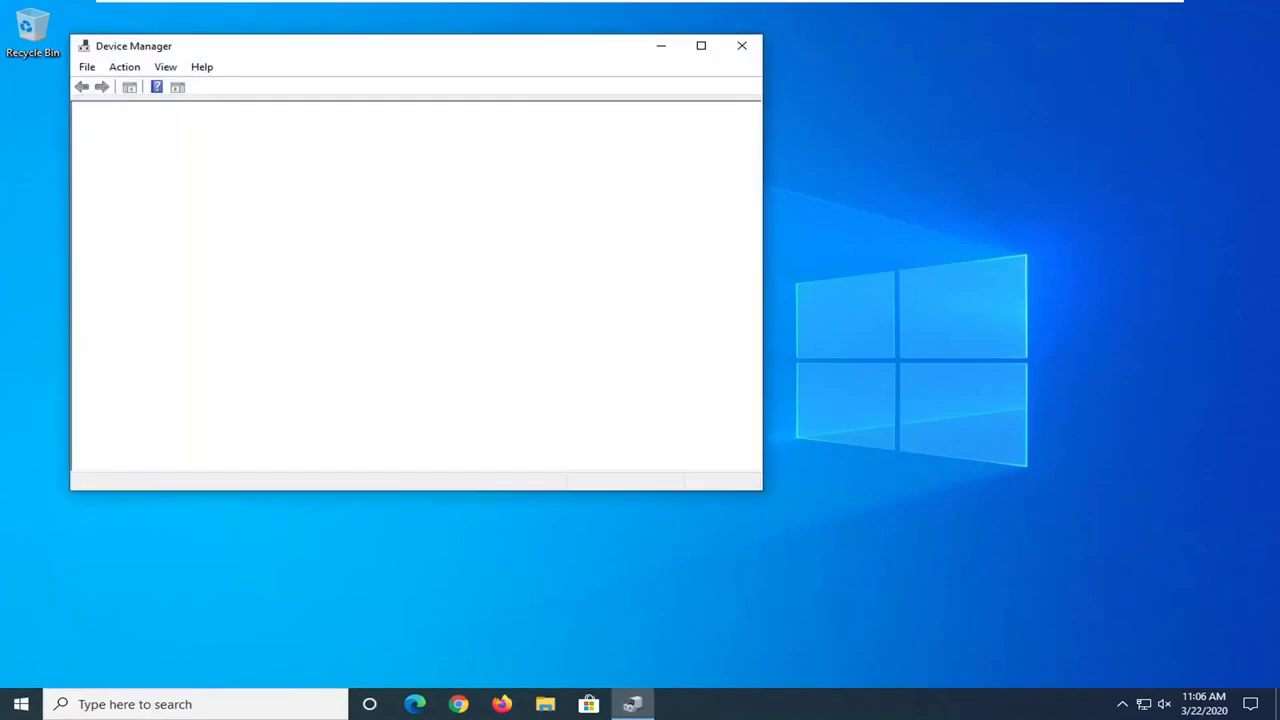
drag(480, 54, 645, 73)
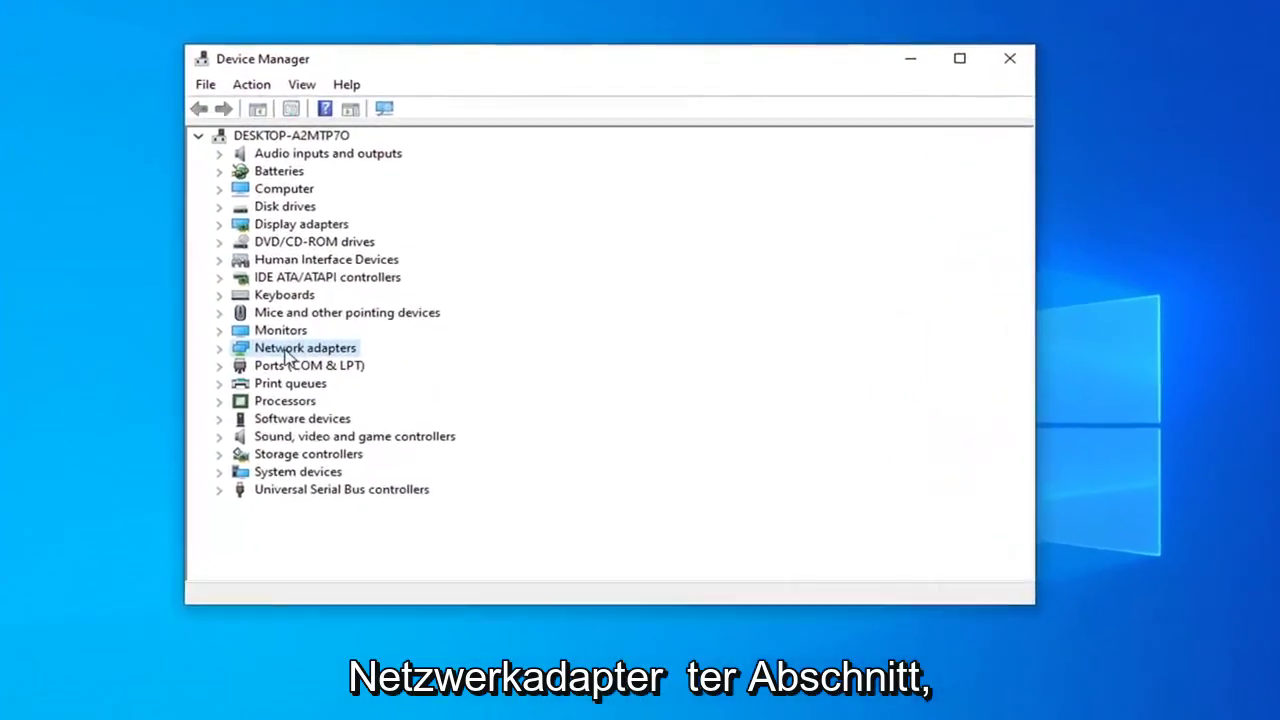
double_click(287, 349)
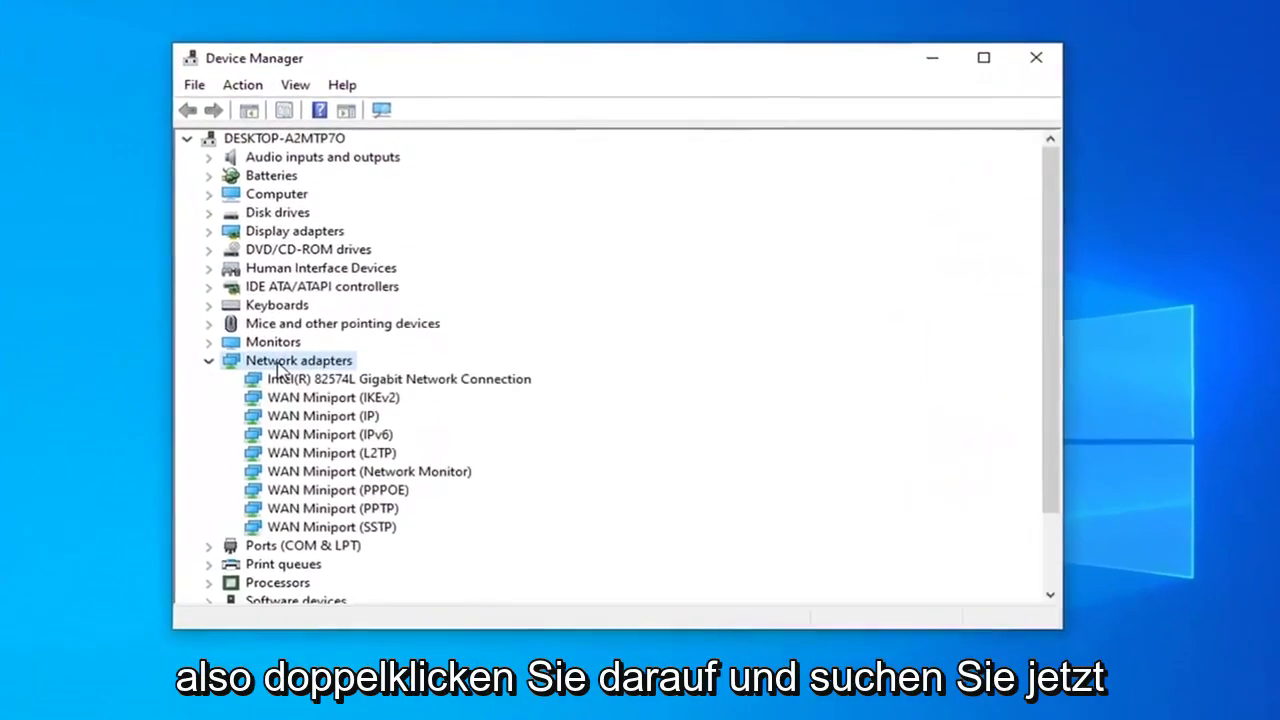
- Uninstall the Intel(R) 82574L Gigabit Network Connection adapter, then close Device Manager
click(370, 371)
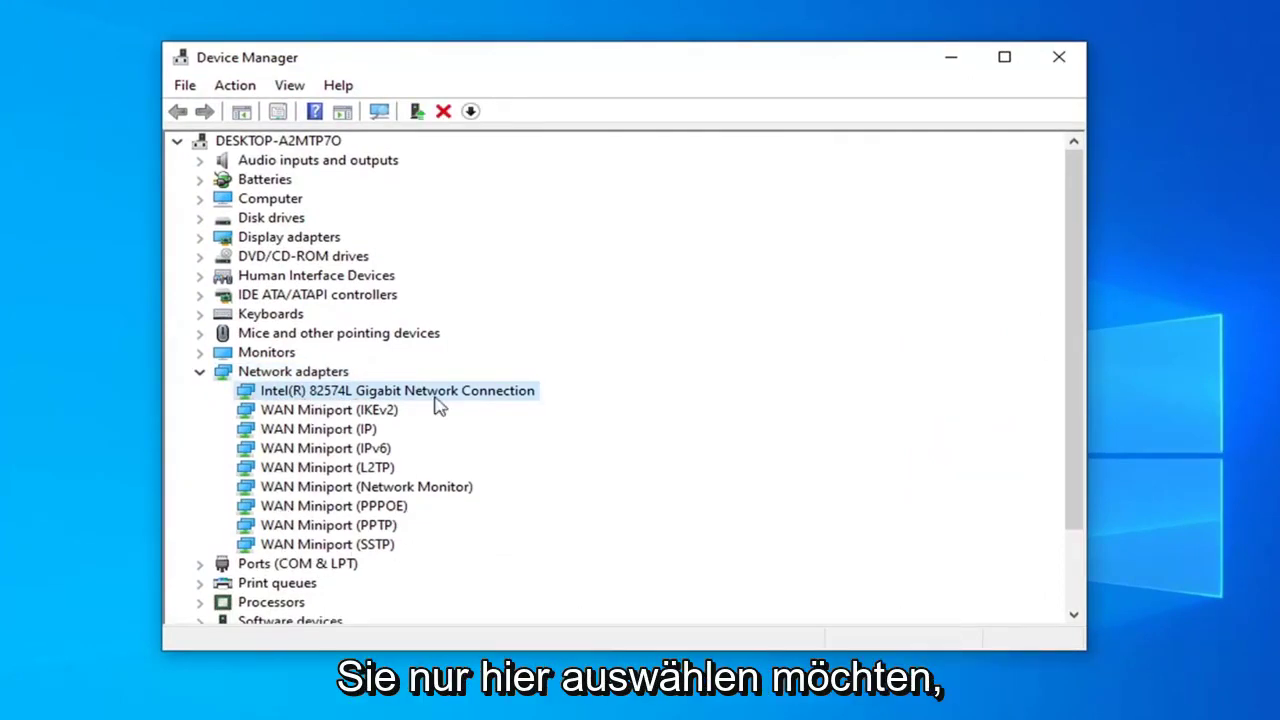
right_click(325, 394)
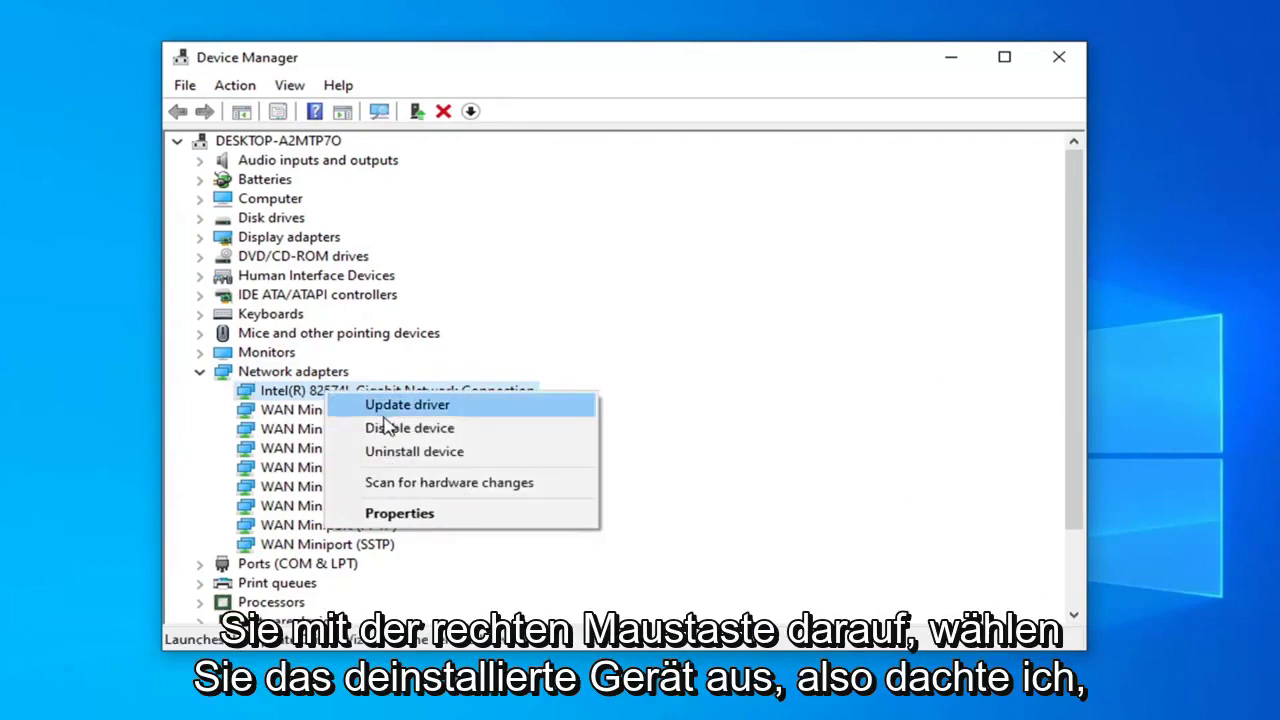
click(430, 455)
click(719, 530)
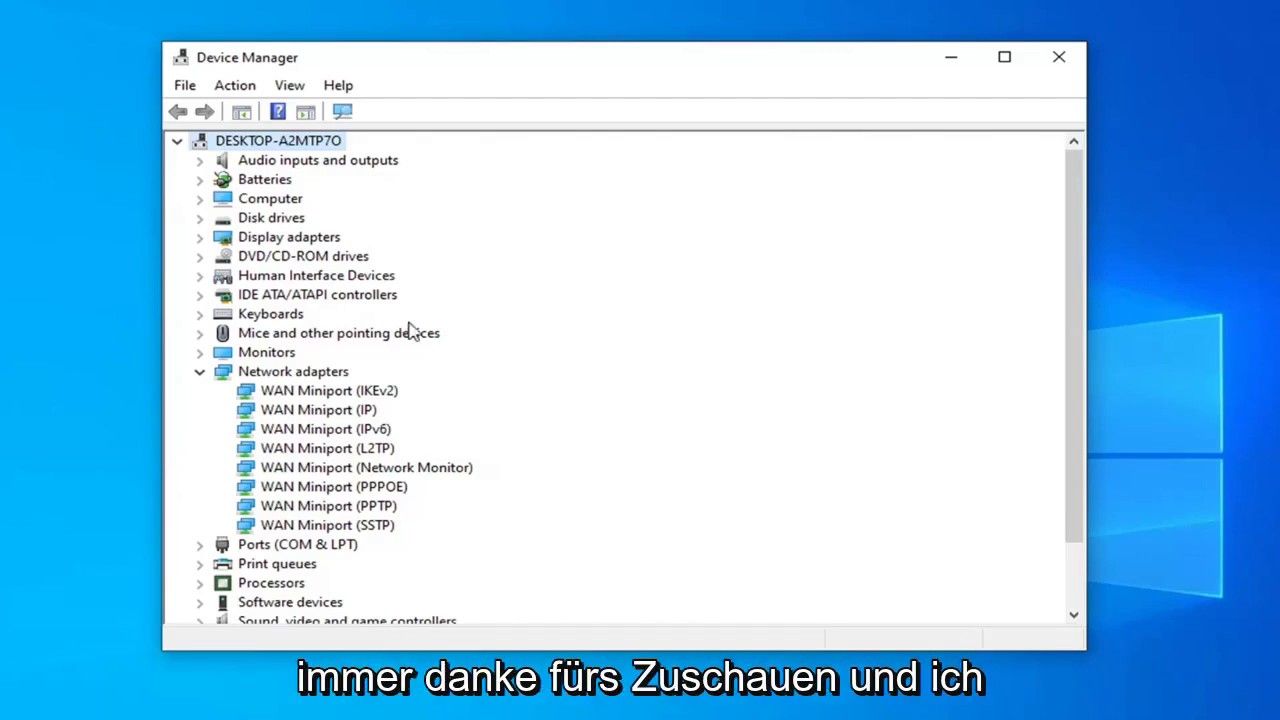
click(200, 372)
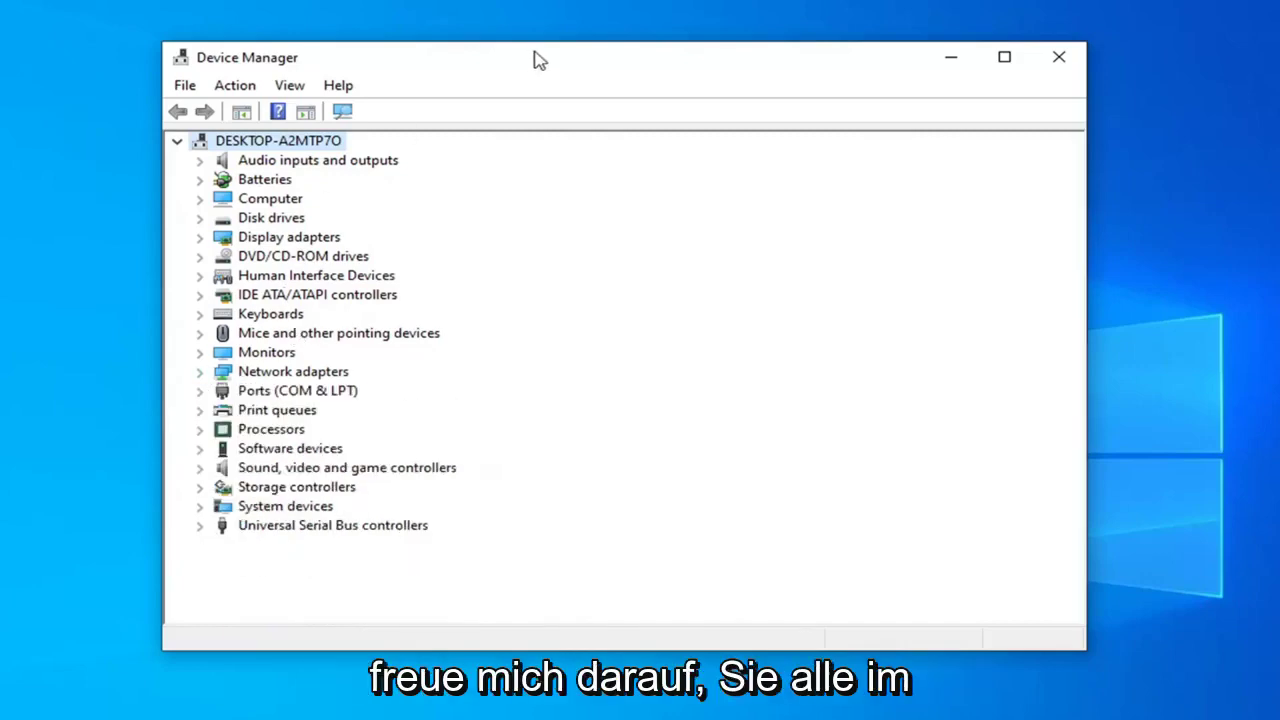
click(1078, 66)
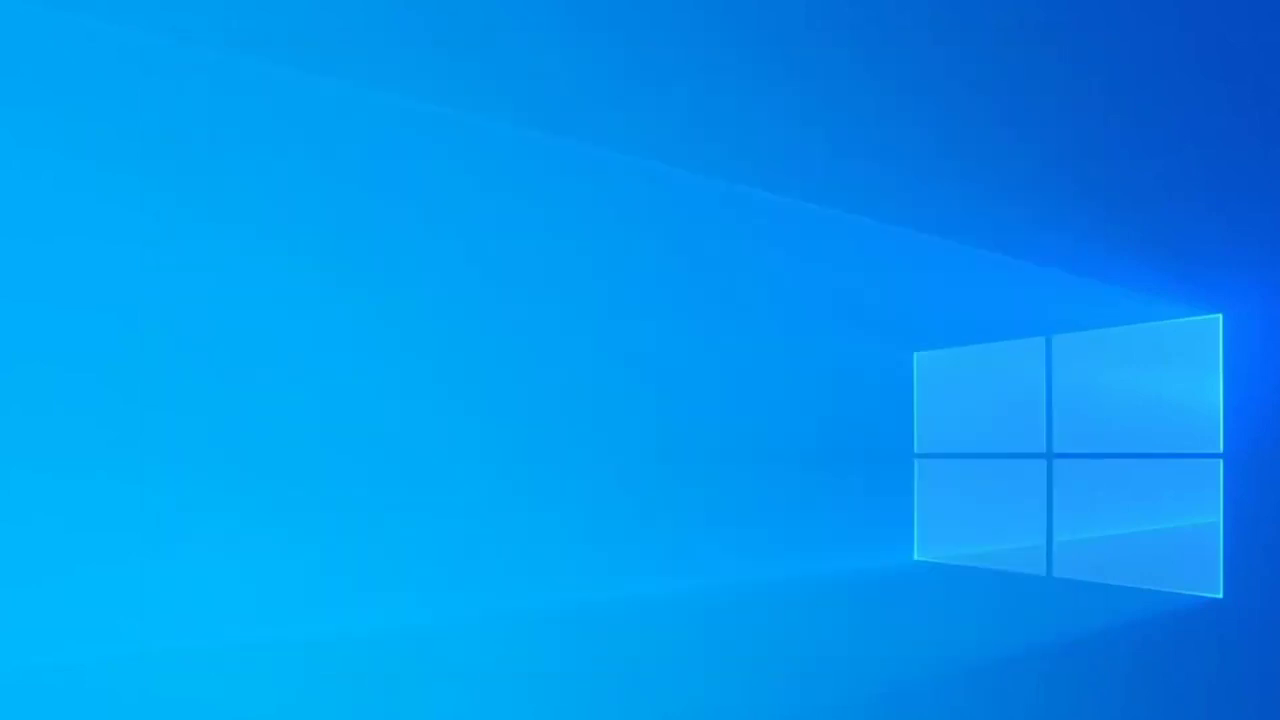